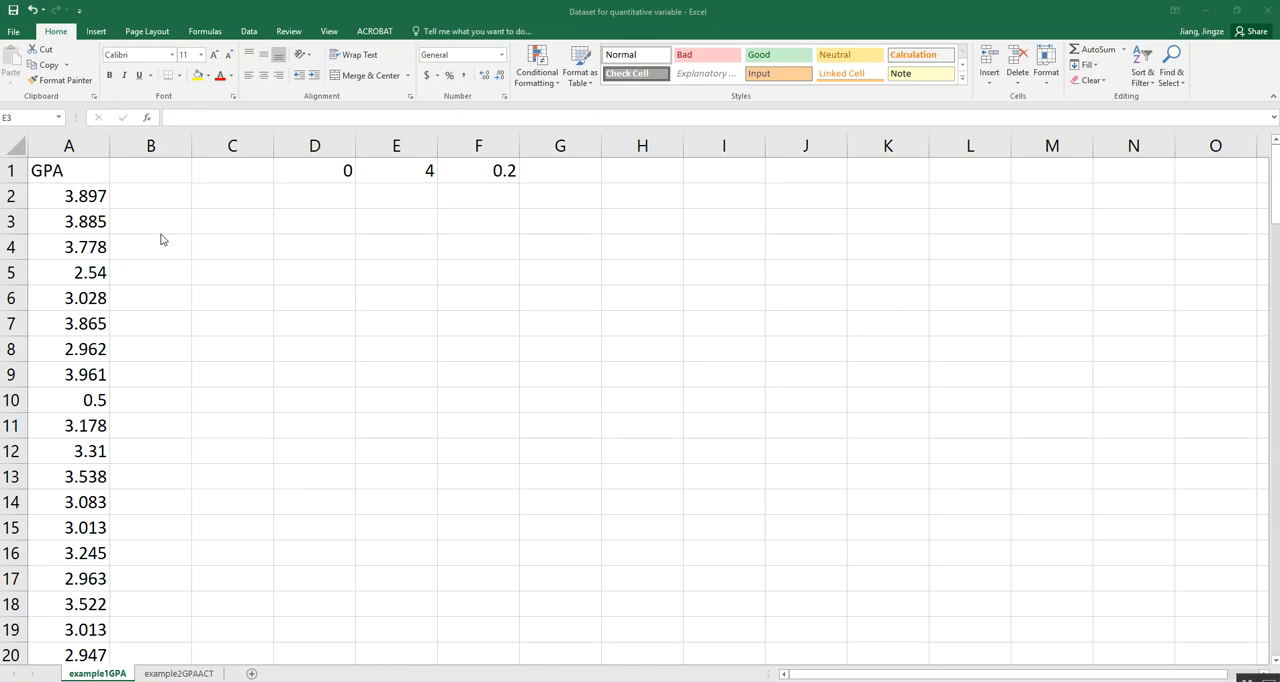
- Create a PivotTable from the GPA data in A1:A121, placed on the existing worksheet at cell E3
click(95, 31)
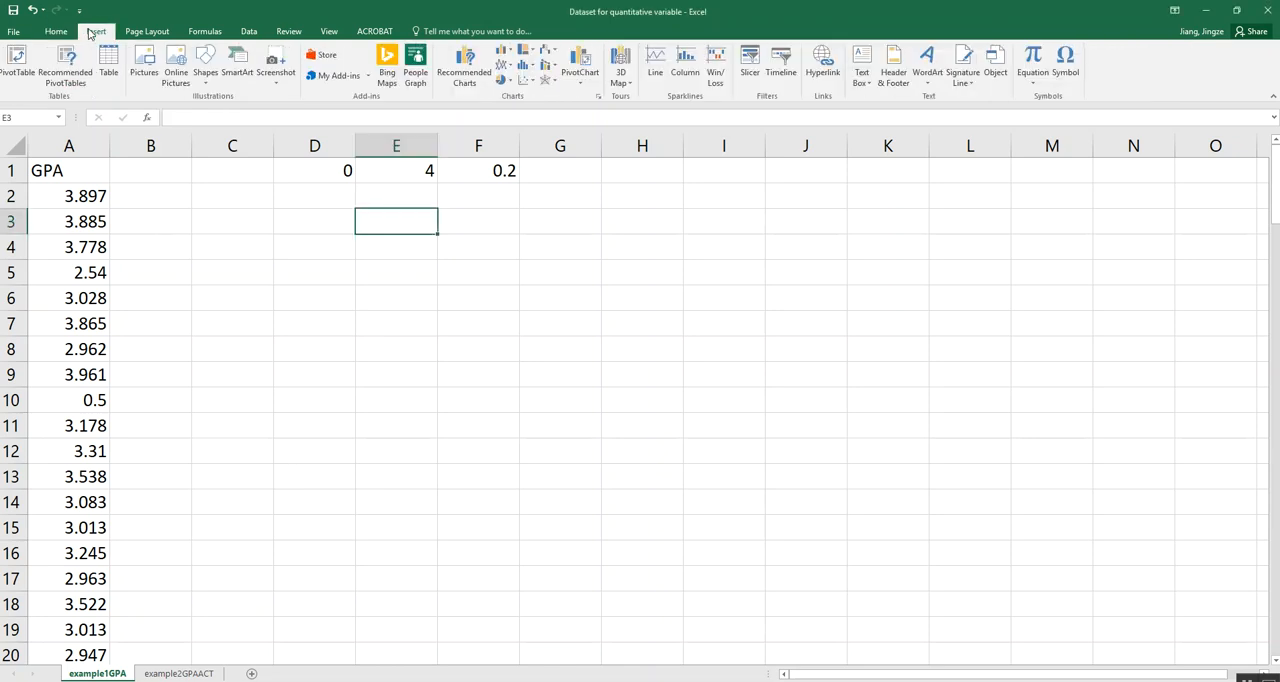
click(18, 66)
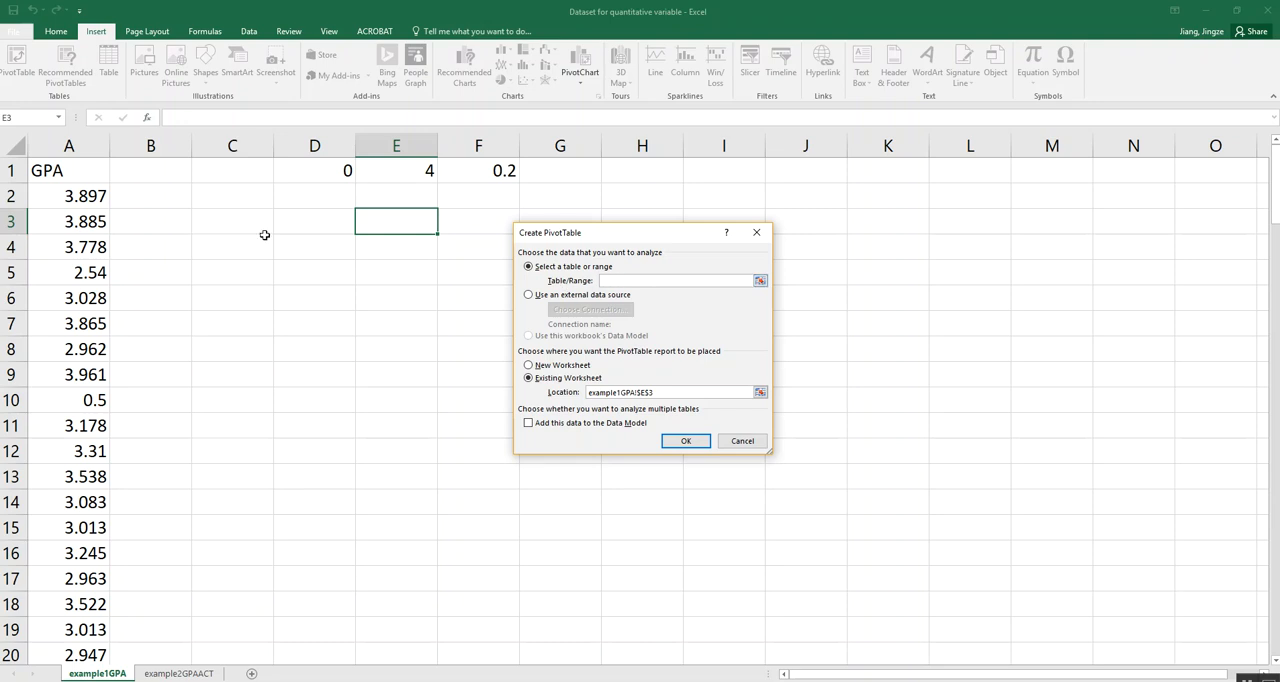
click(69, 167)
drag(69, 167, 100, 603)
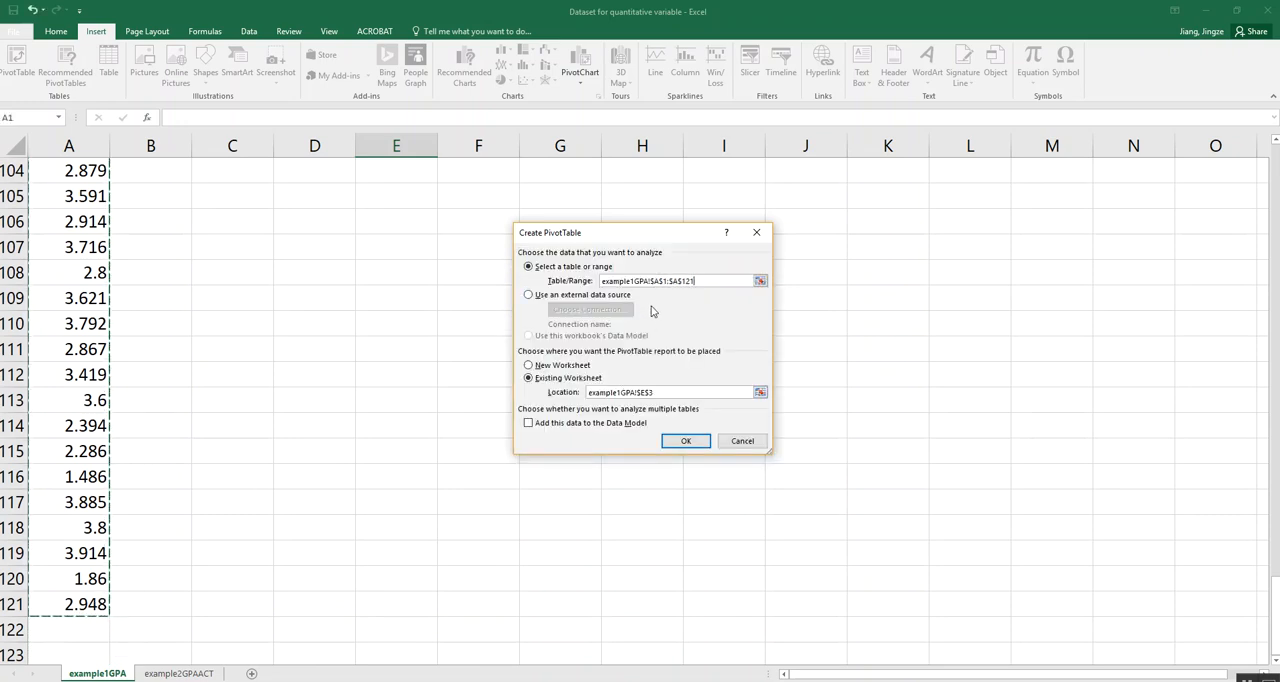
click(621, 460)
click(686, 442)
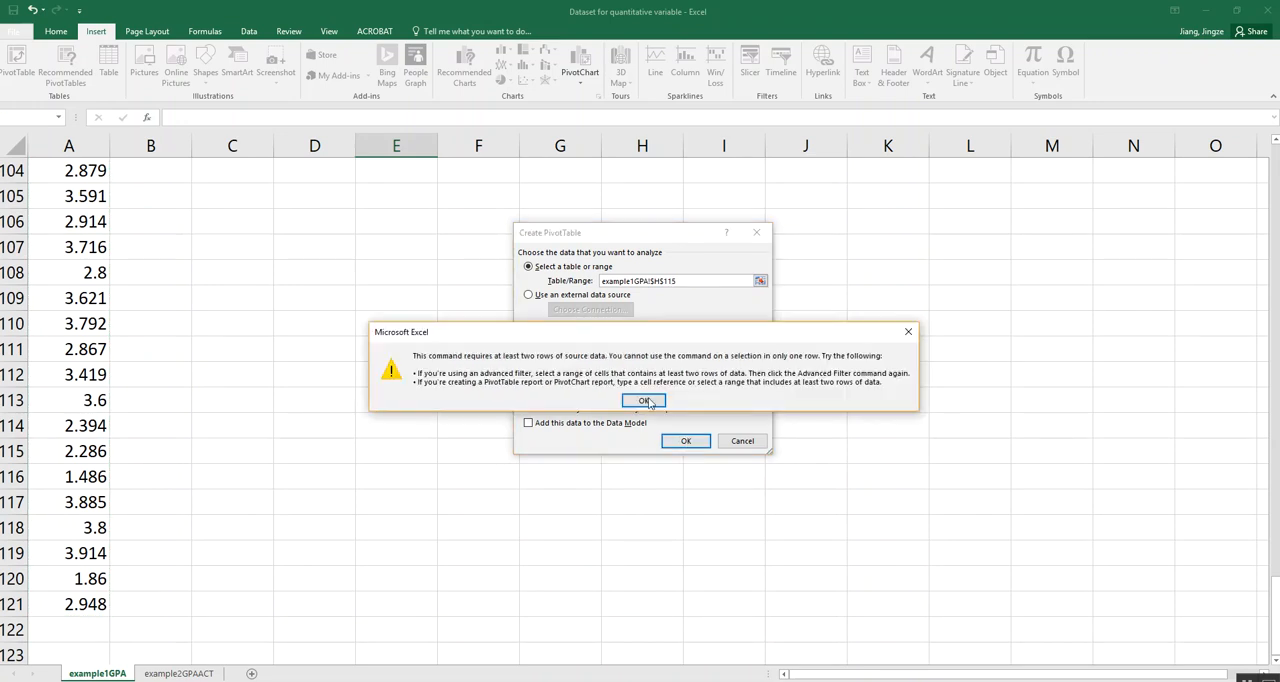
click(646, 401)
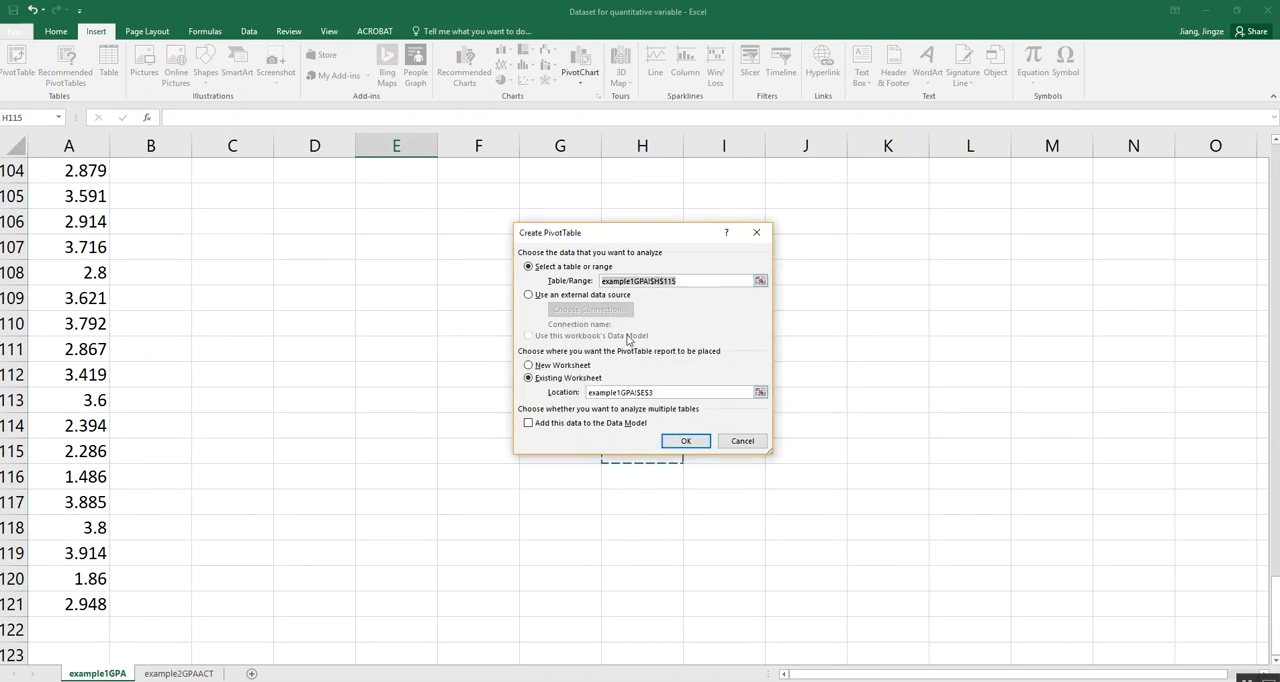
click(733, 281)
click(760, 281)
drag(72, 605, 92, 4)
click(760, 255)
click(700, 446)
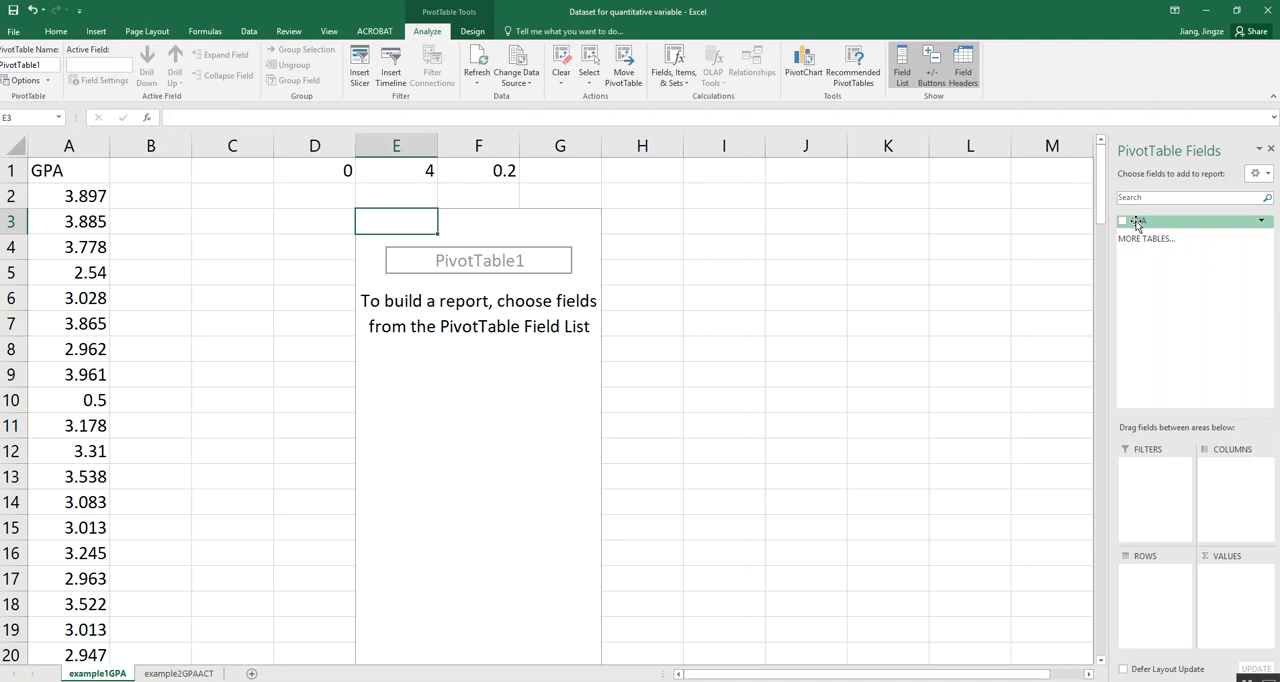
- Add the GPA field to both the rows and the values of the PivotTable
drag(1137, 224, 1158, 573)
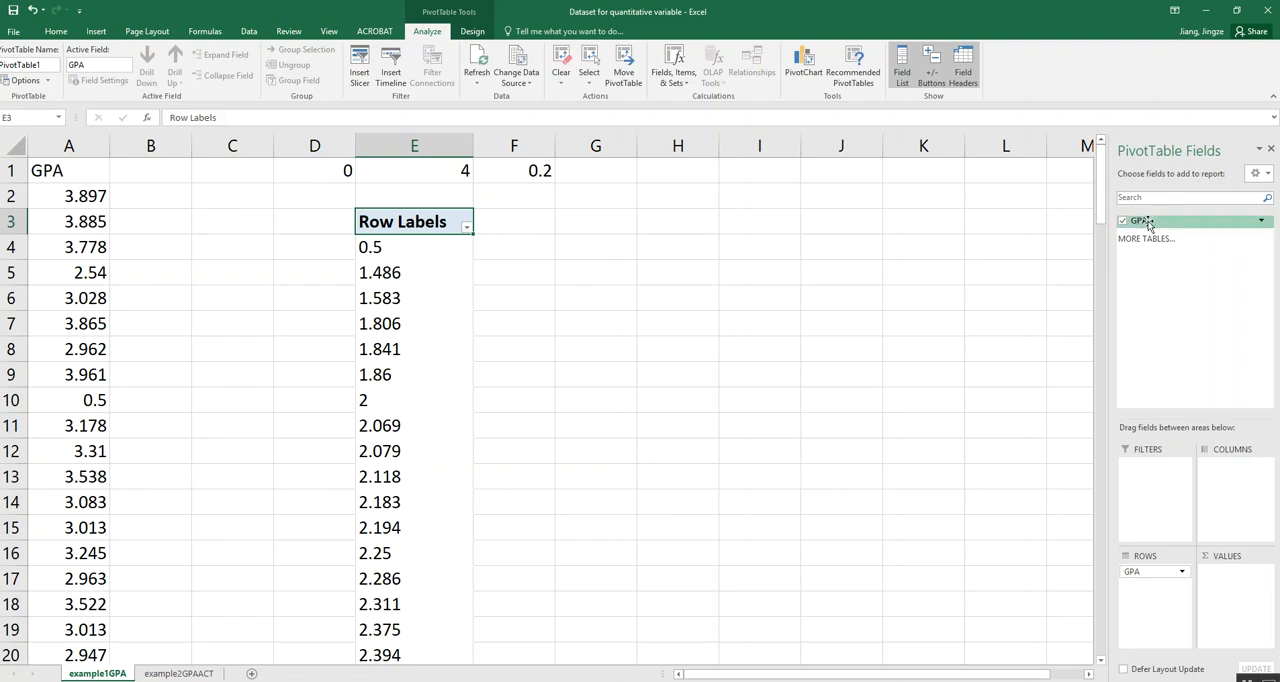
drag(1148, 225, 1245, 586)
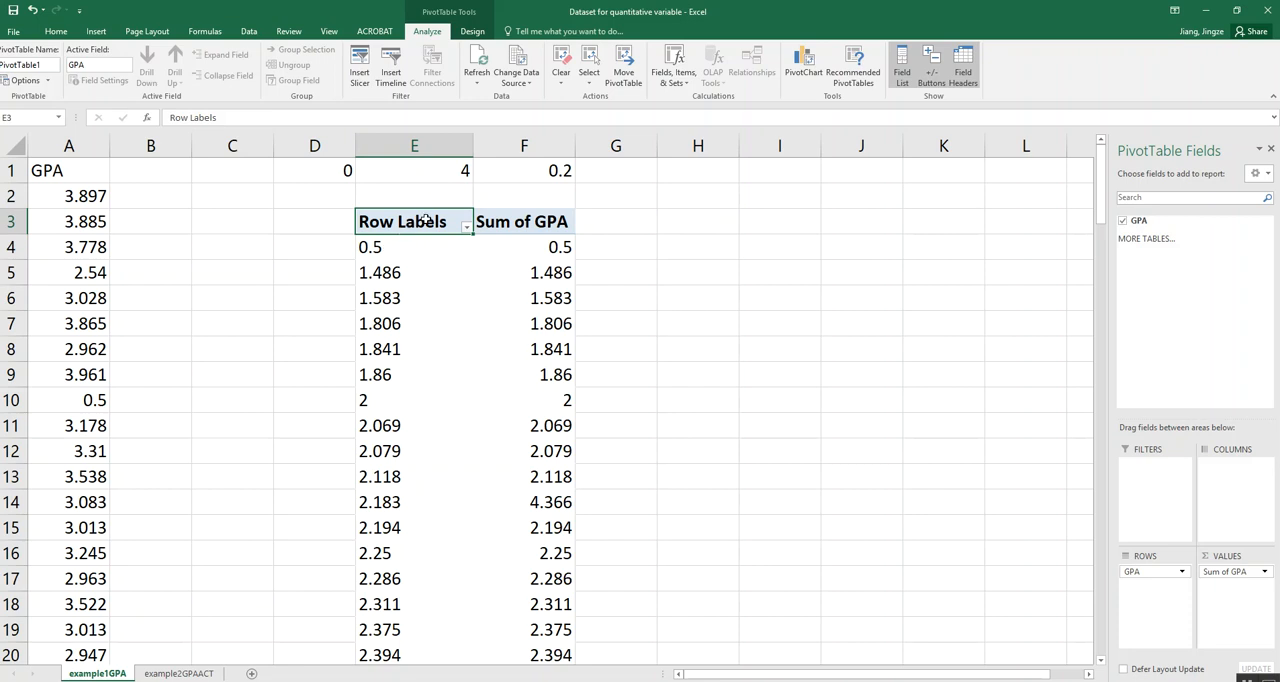
- Group the PivotTable's GPA row labels starting at 0 and ending at 4, in intervals of 0.2
click(343, 172)
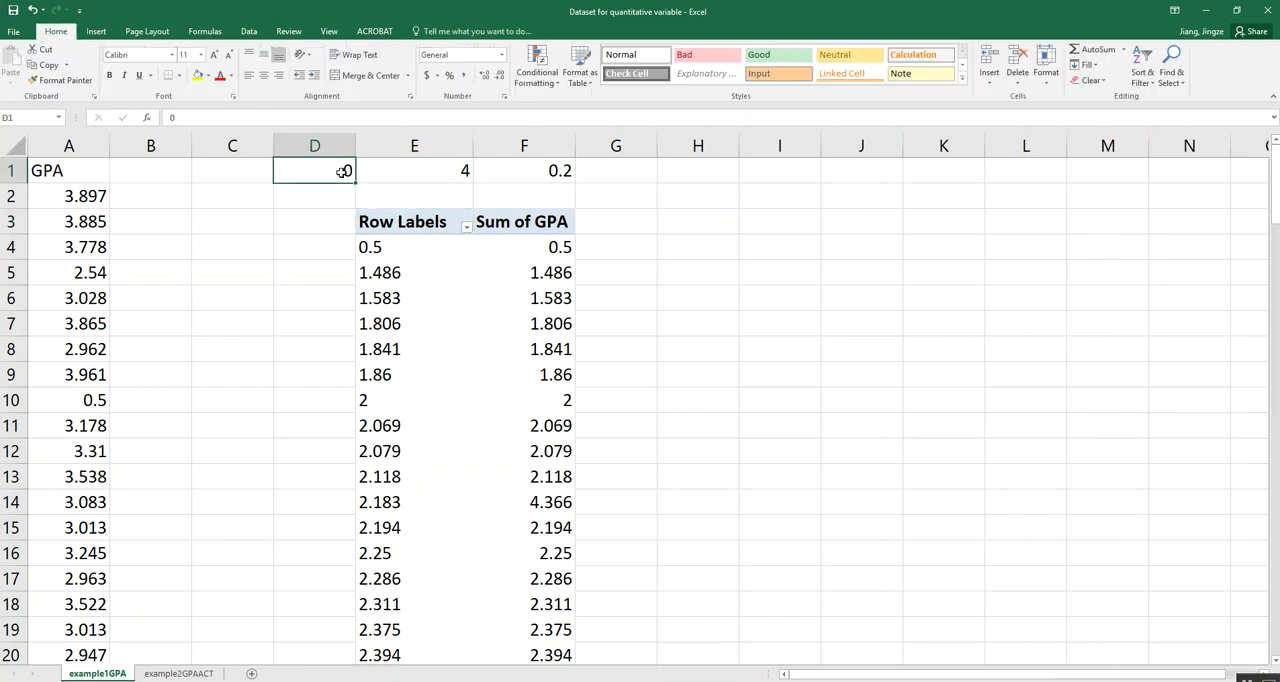
click(426, 172)
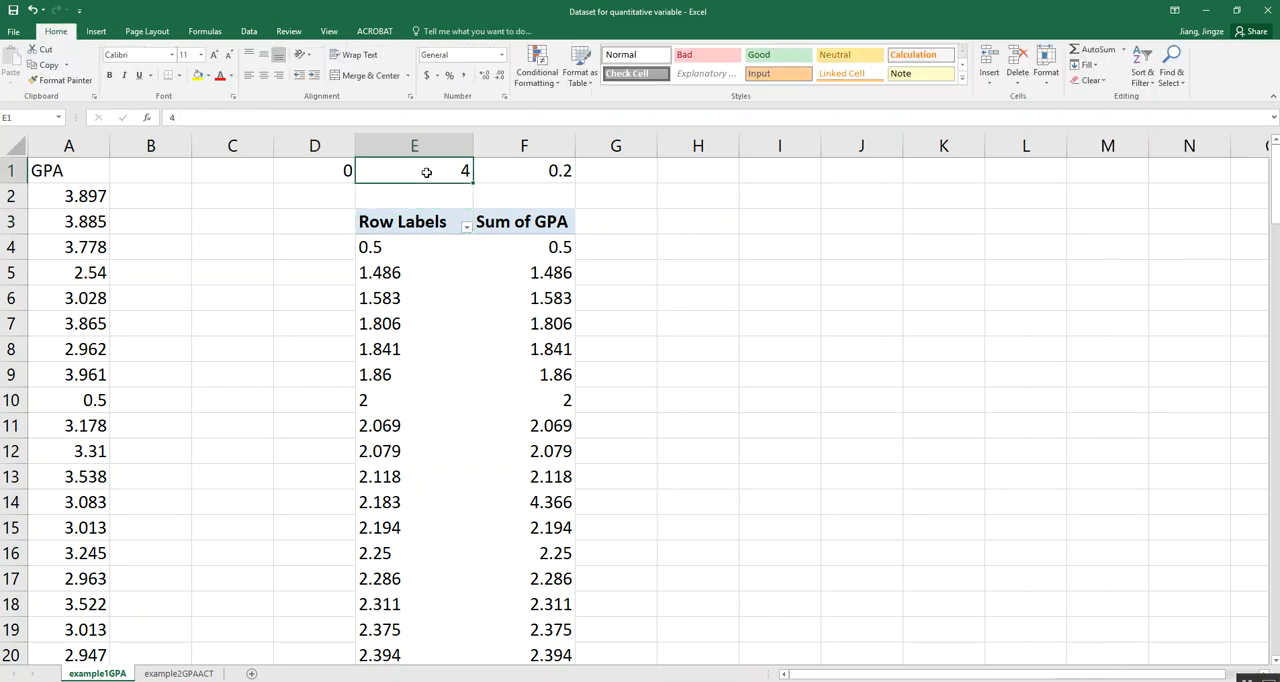
click(519, 170)
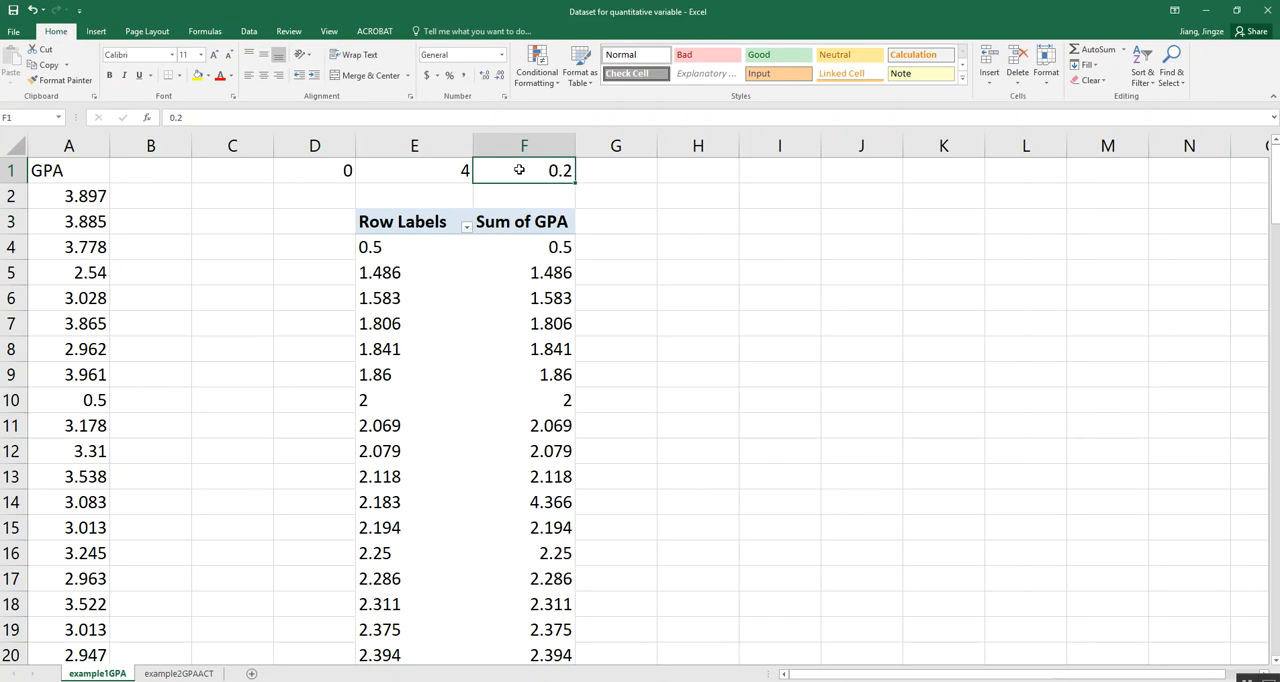
click(432, 275)
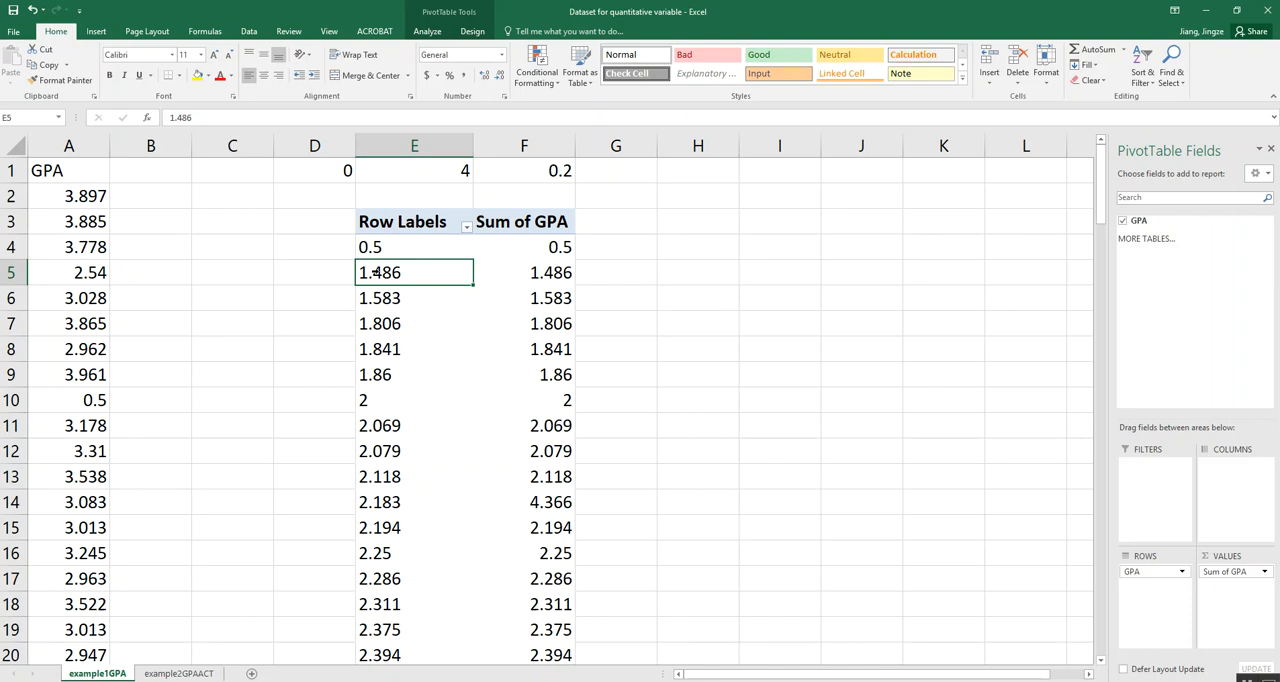
right_click(376, 272)
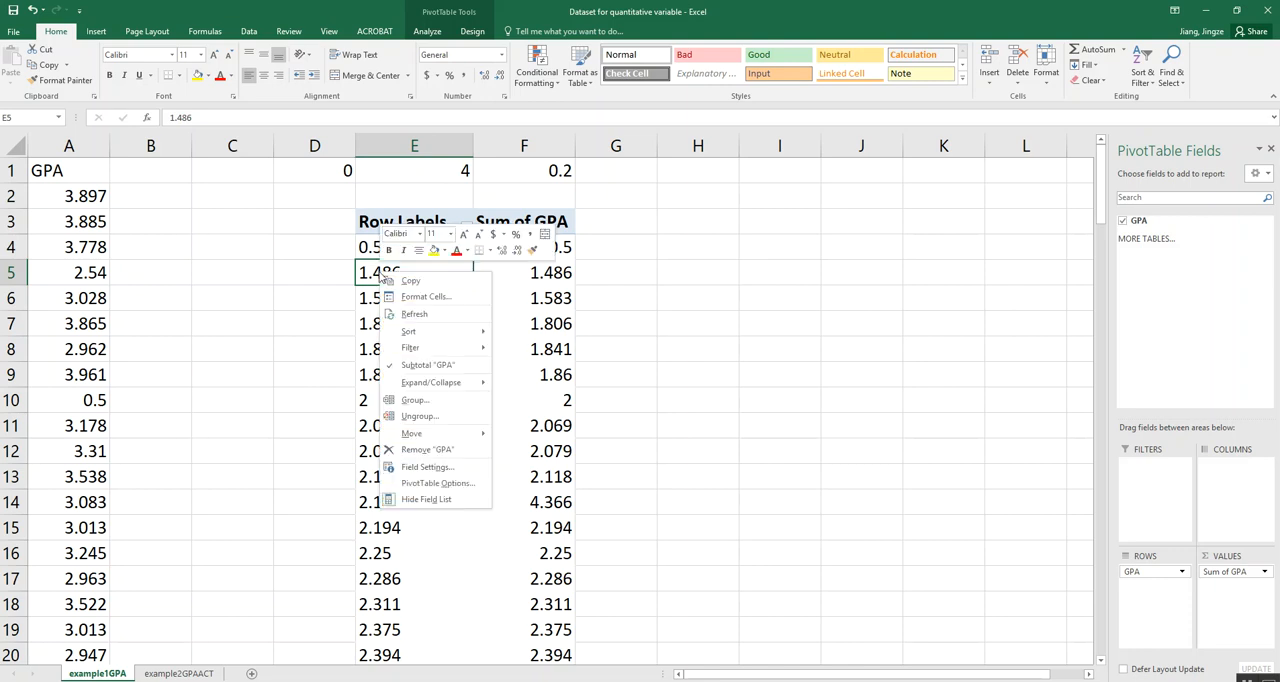
click(432, 401)
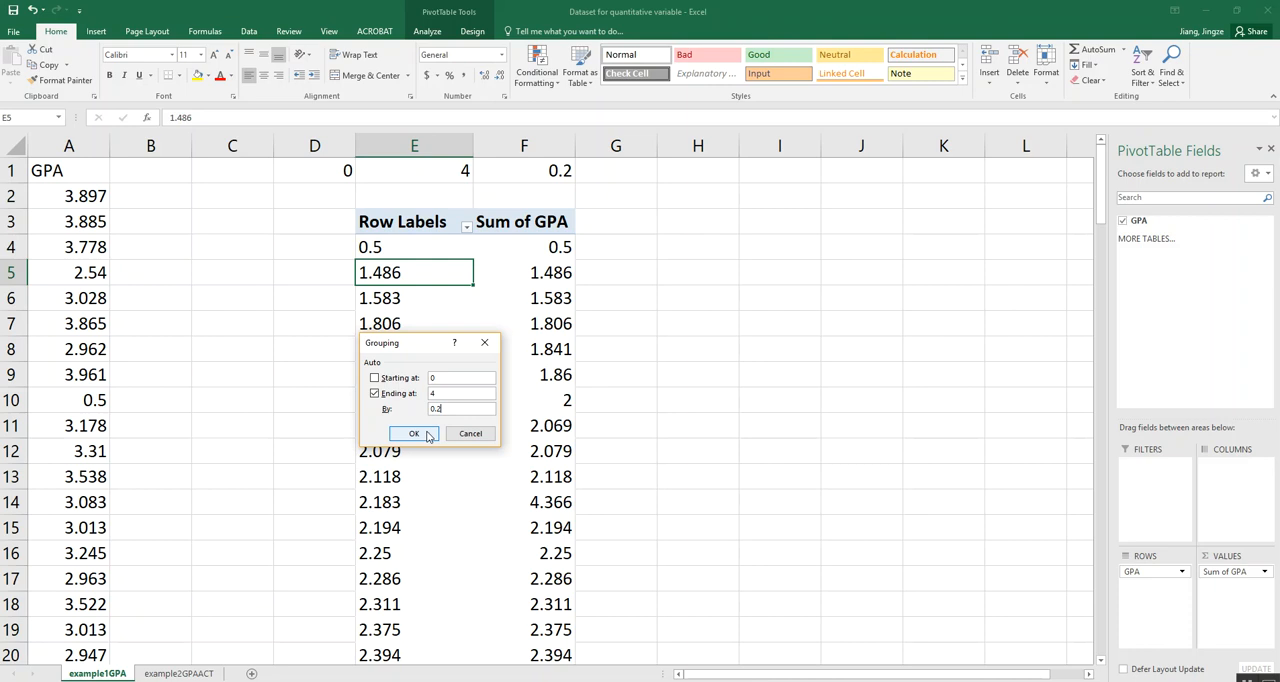
click(413, 433)
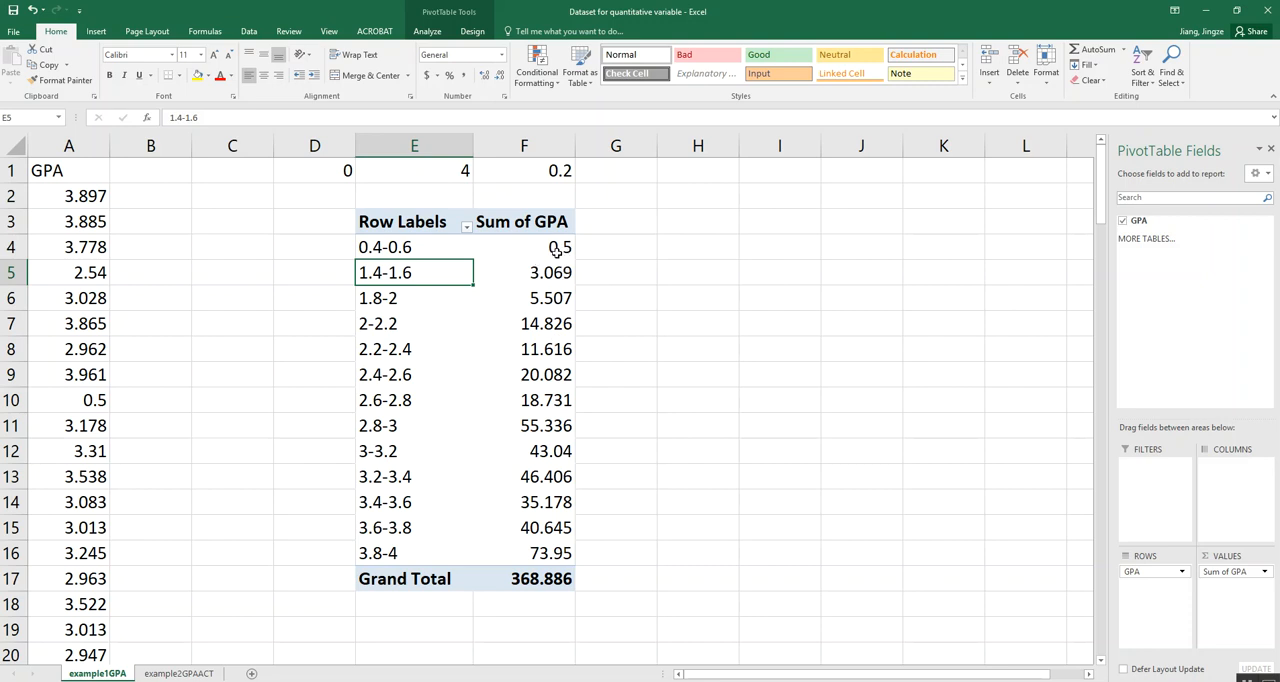
- Summarize the PivotTable's GPA values by count instead of sum
mouse_move(562, 249)
click(550, 272)
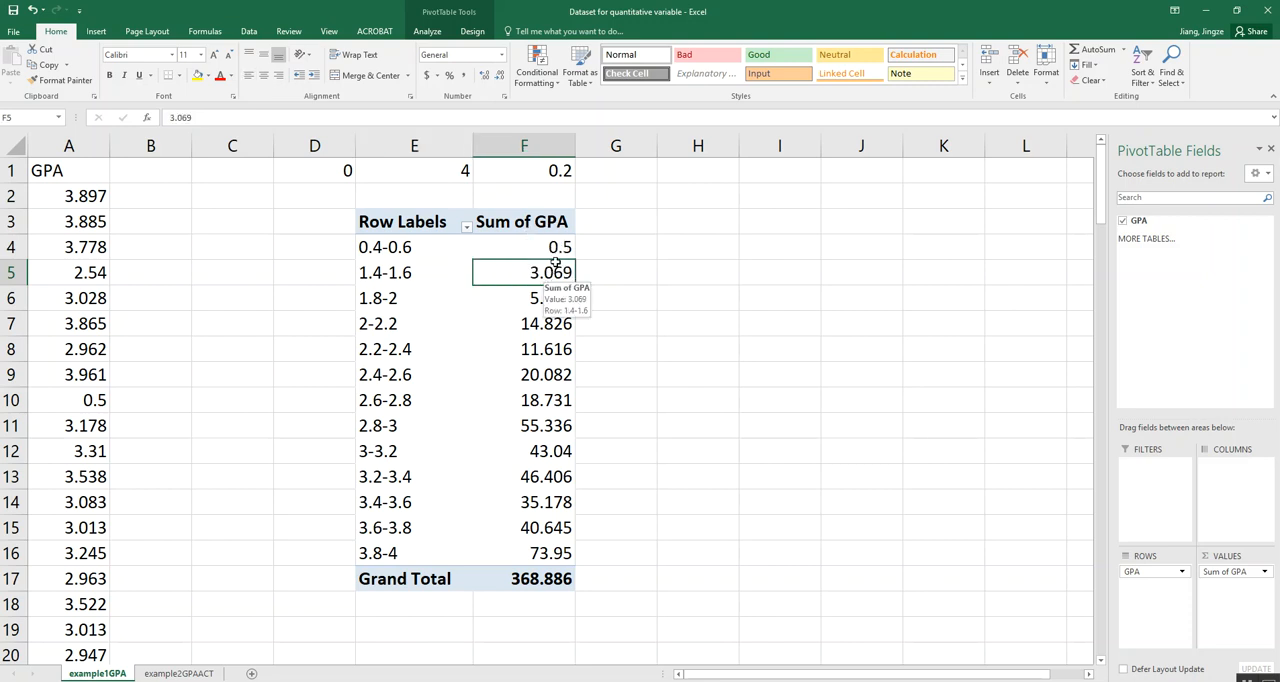
right_click(557, 271)
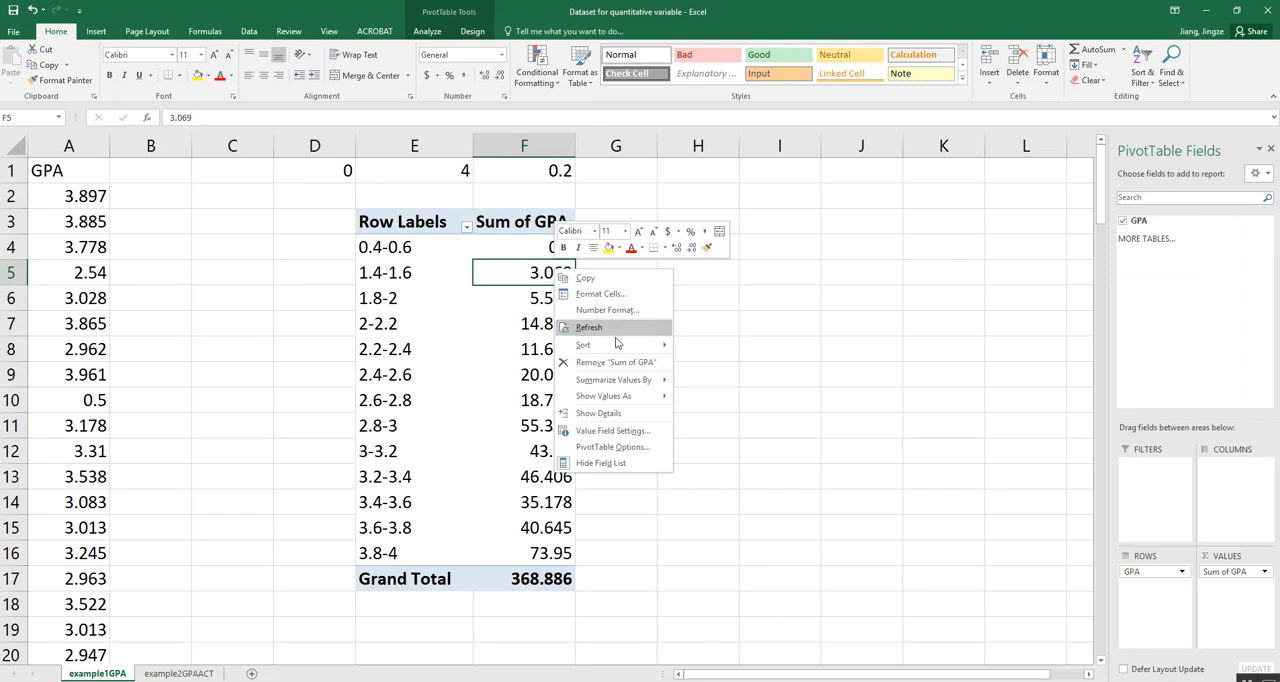
mouse_move(636, 399)
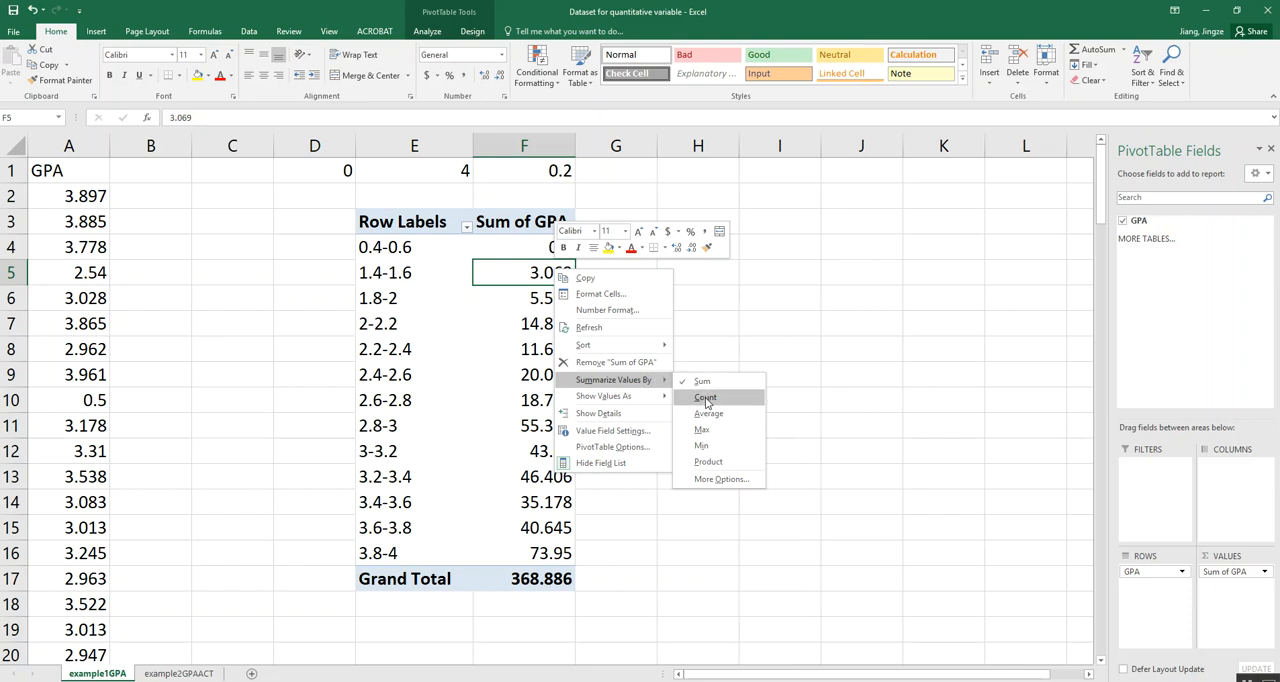
click(706, 398)
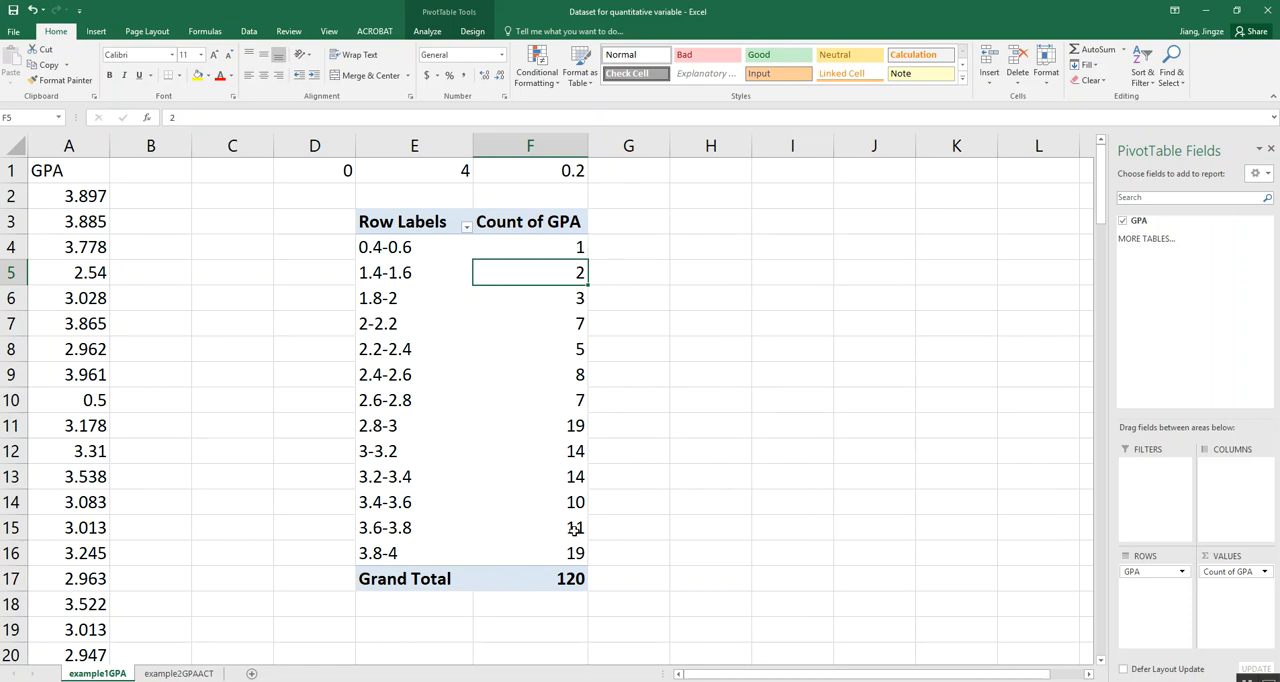
click(568, 582)
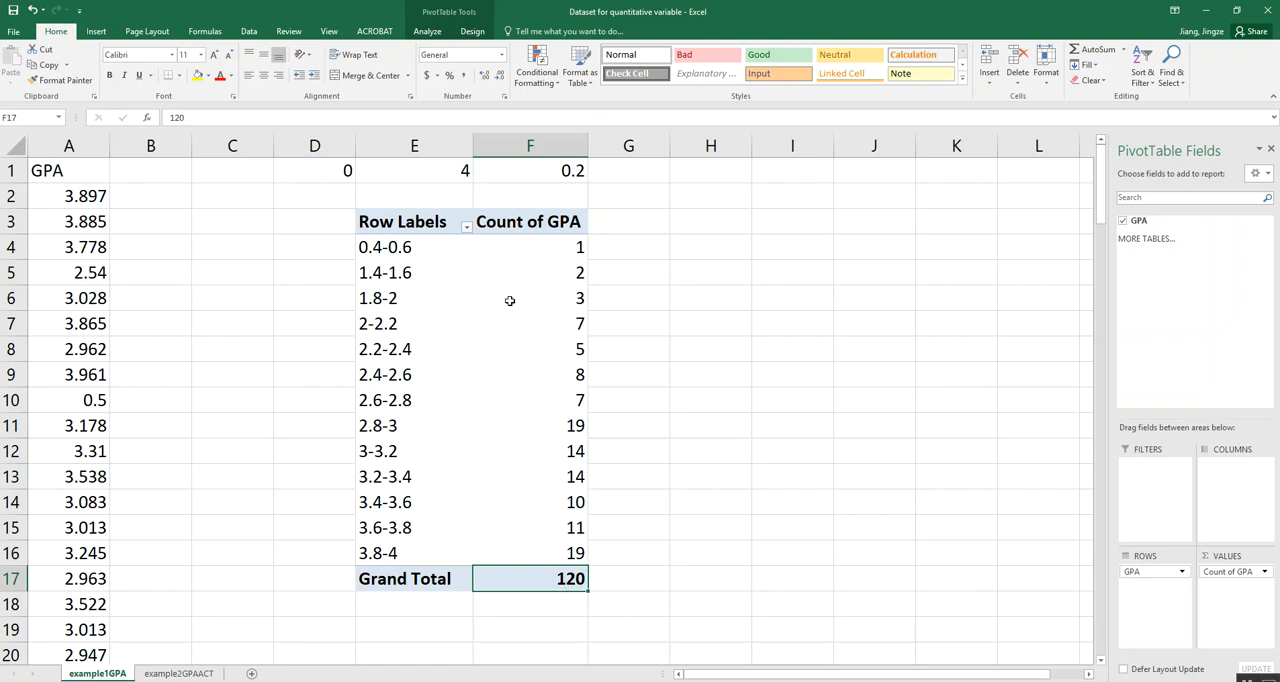
click(560, 545)
click(434, 314)
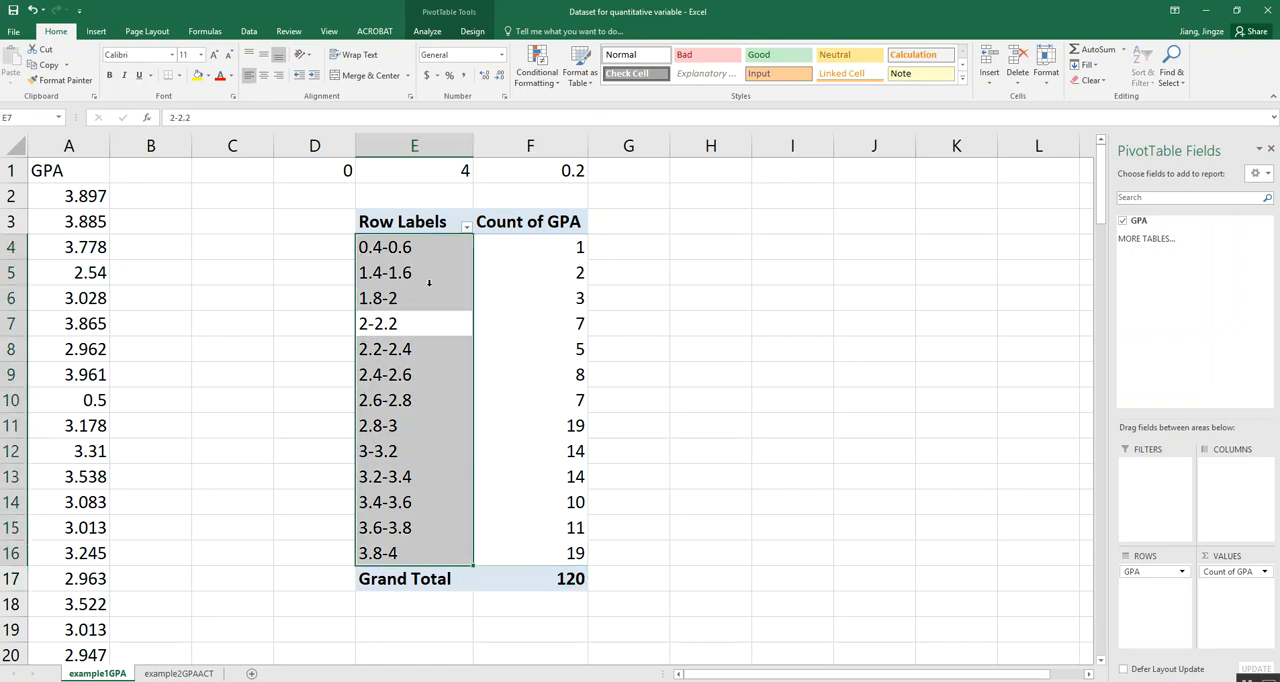
click(415, 226)
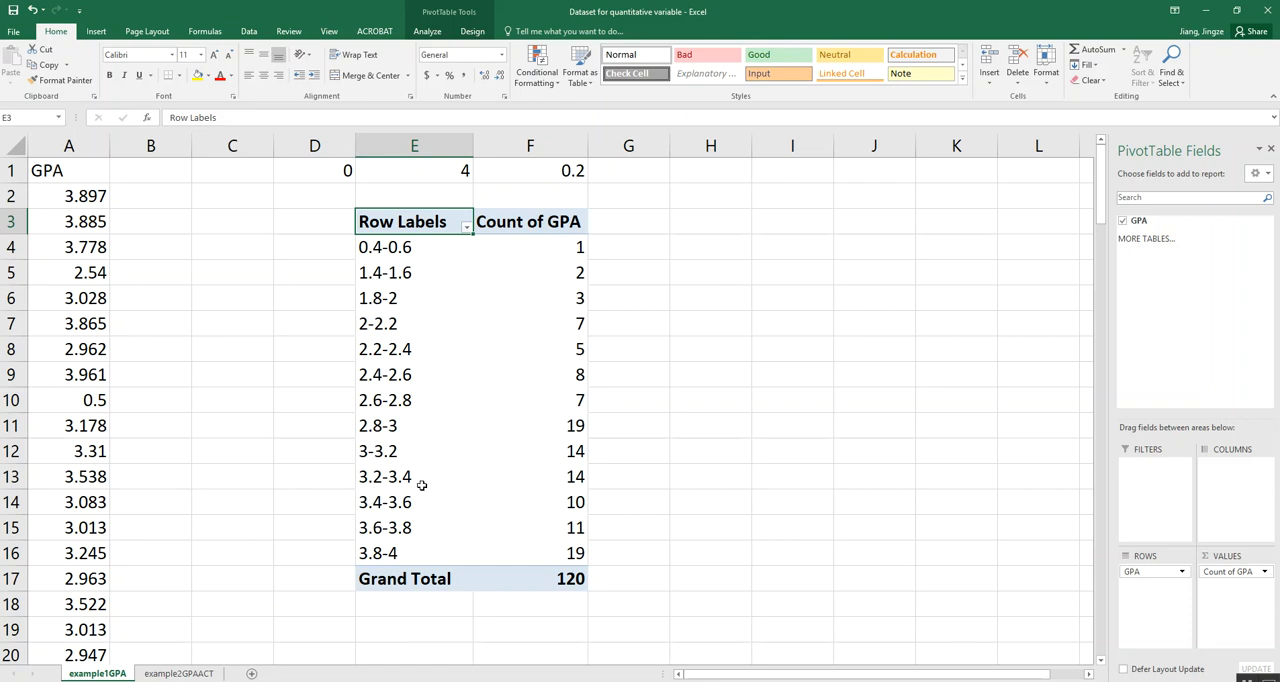
- Set the GPA row field to show items with no data so that empty intervals are listed
mouse_move(578, 250)
drag(389, 270, 500, 272)
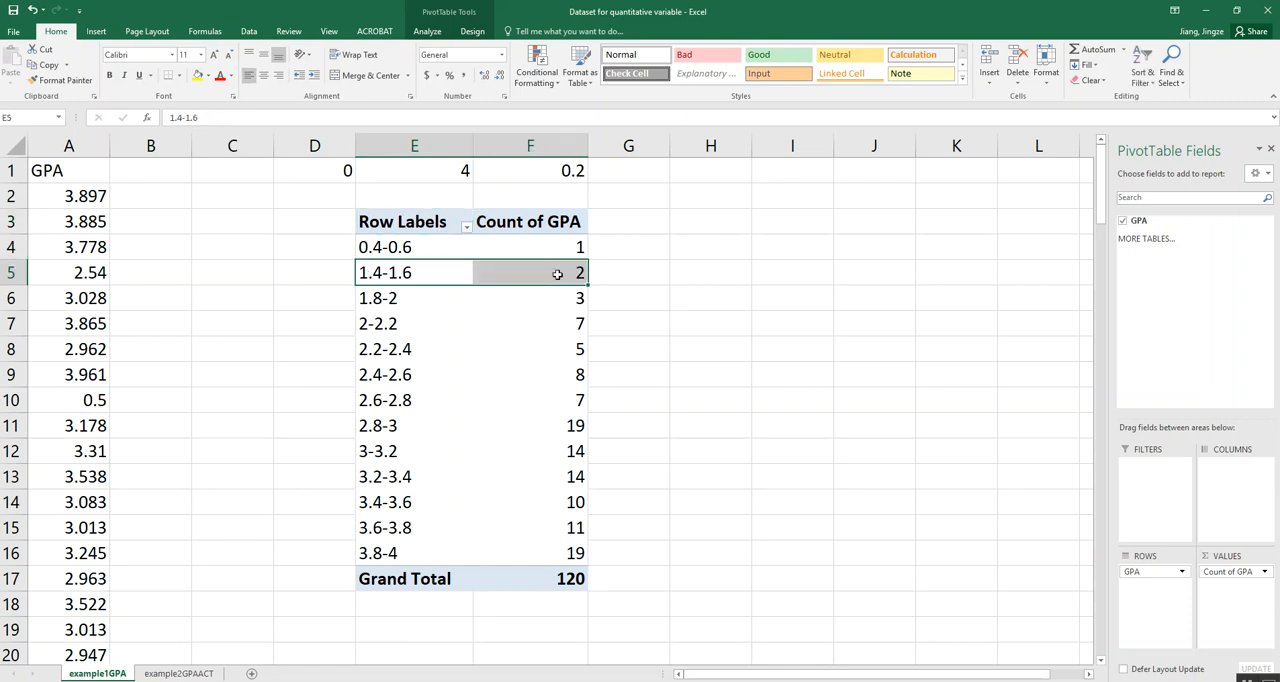
right_click(380, 273)
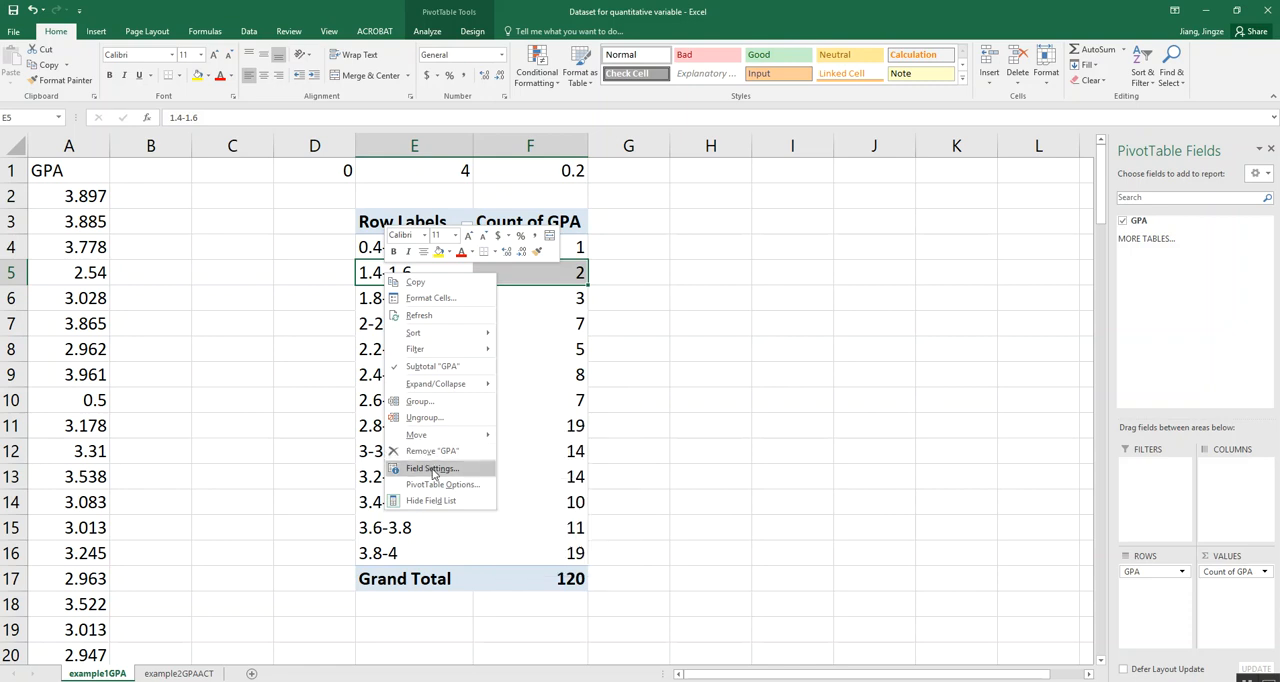
click(434, 467)
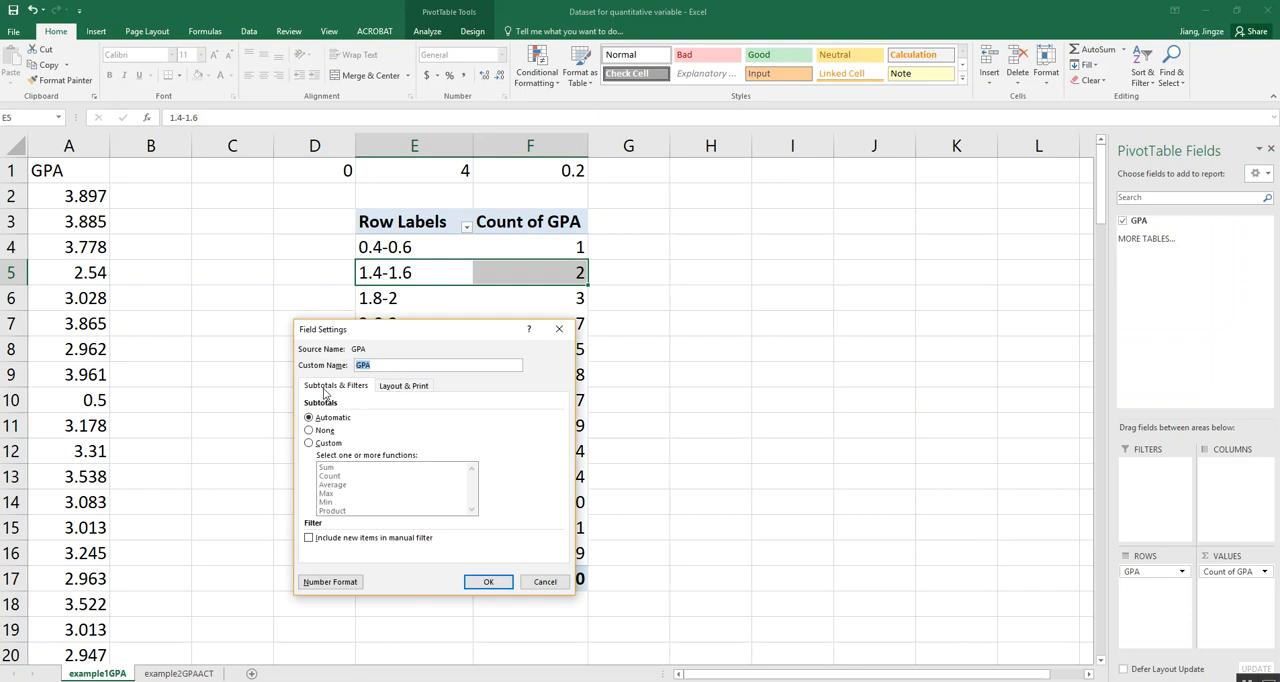
click(387, 390)
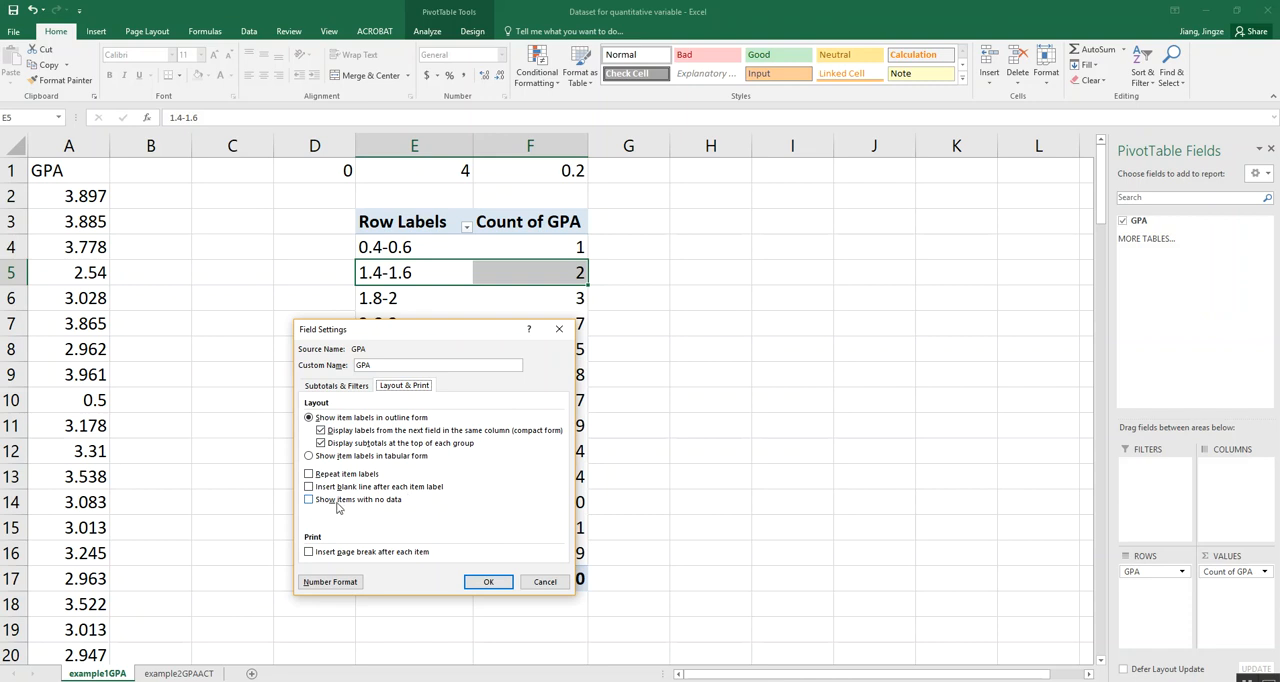
click(308, 501)
click(489, 583)
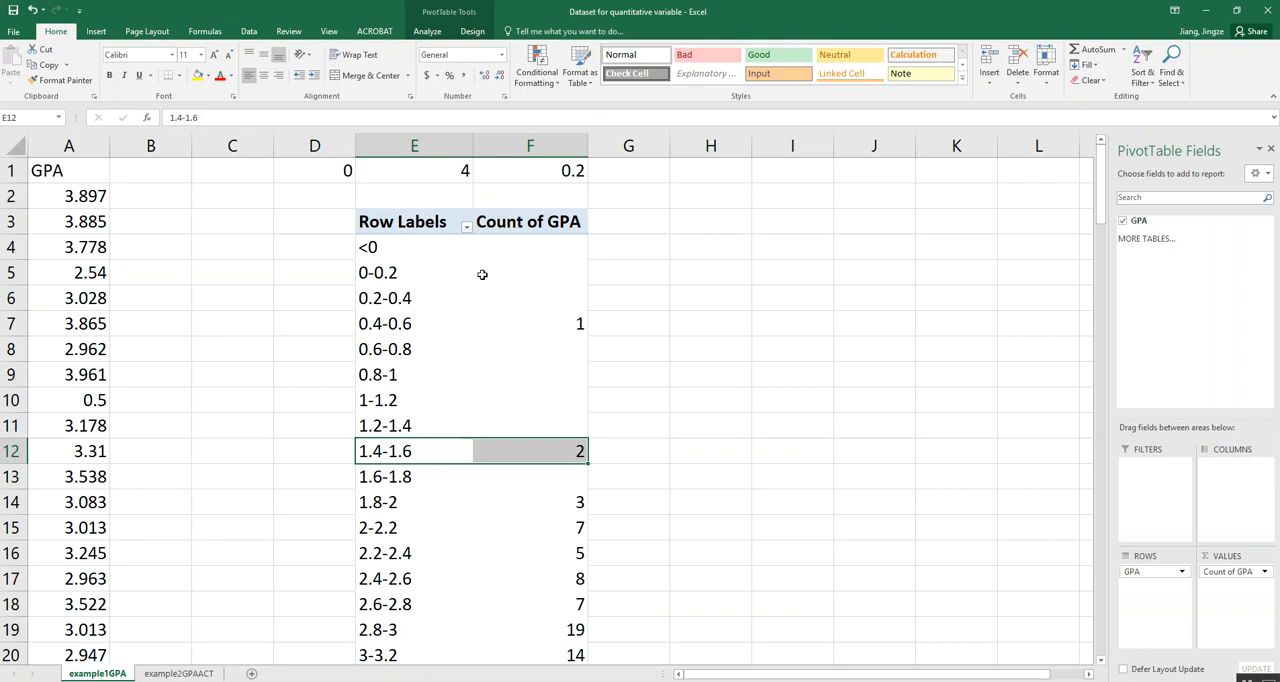
- Examine the blank count cells of the GPA intervals, including the below 0 and above 4 classes
click(549, 278)
click(555, 300)
click(552, 353)
click(553, 372)
click(548, 398)
click(542, 419)
click(540, 470)
scroll(535, 372, down, 3)
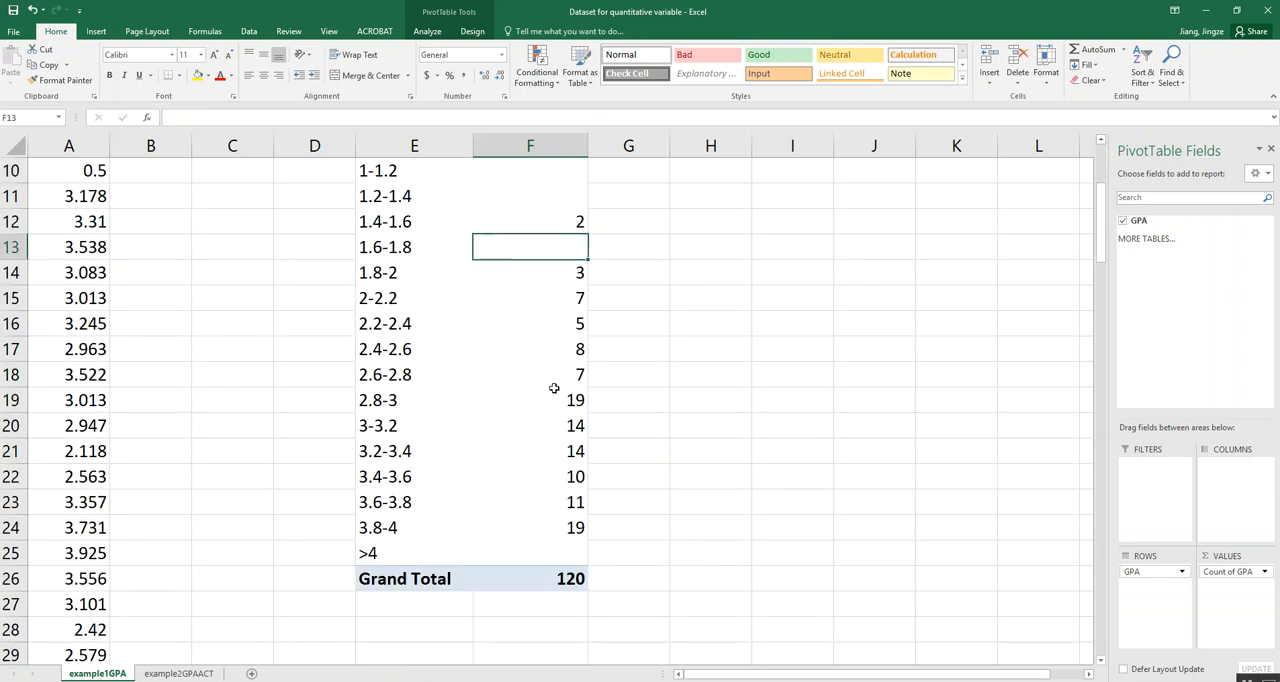
click(562, 553)
scroll(585, 398, up, 3)
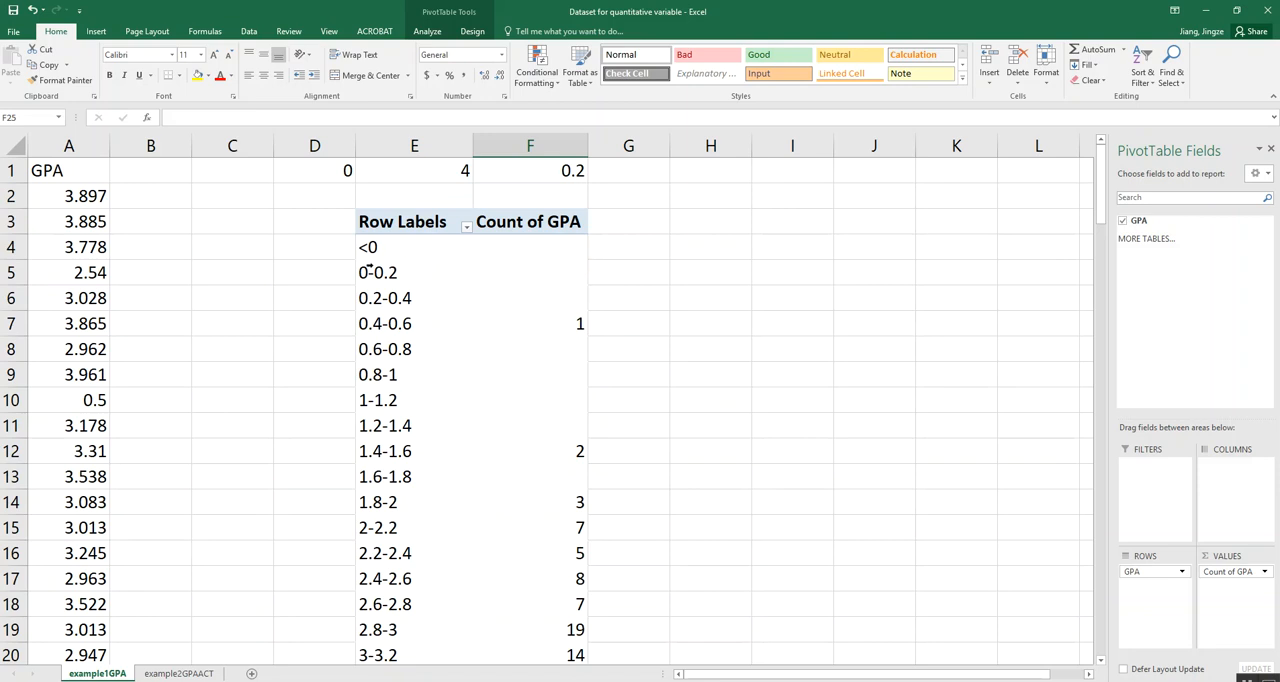
click(552, 248)
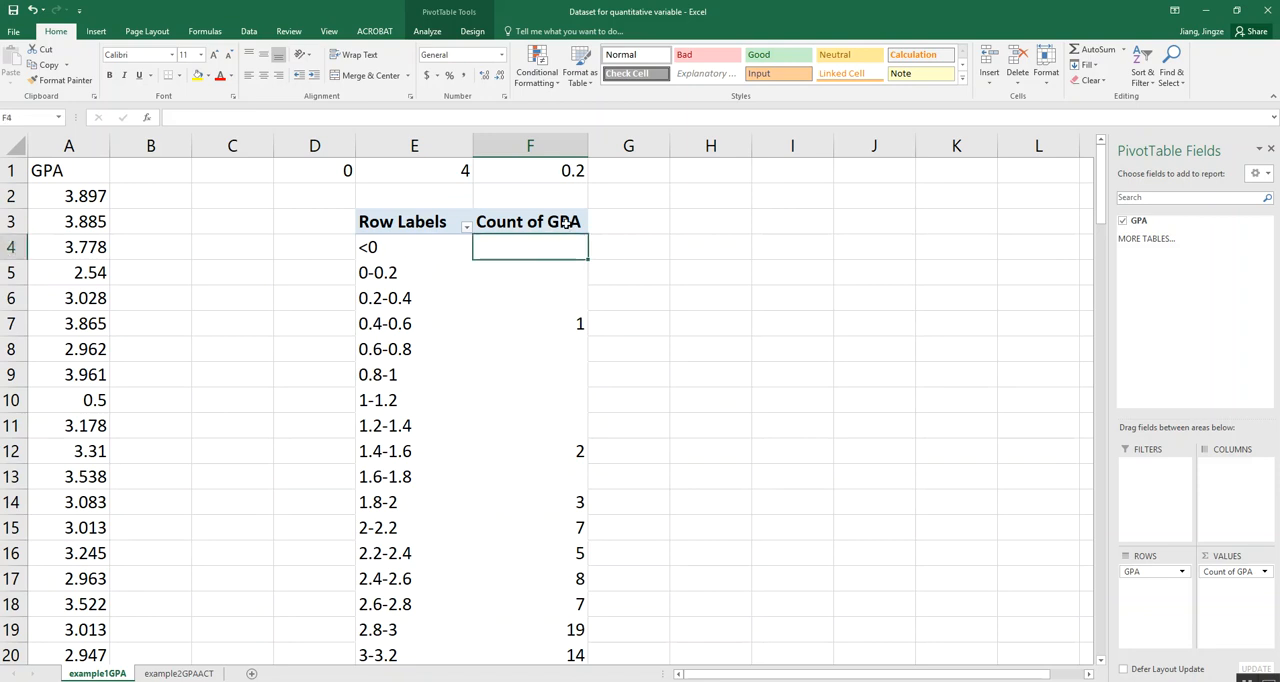
key(Down)
key(Down)
key(Down)
key(Down)
key(Down)
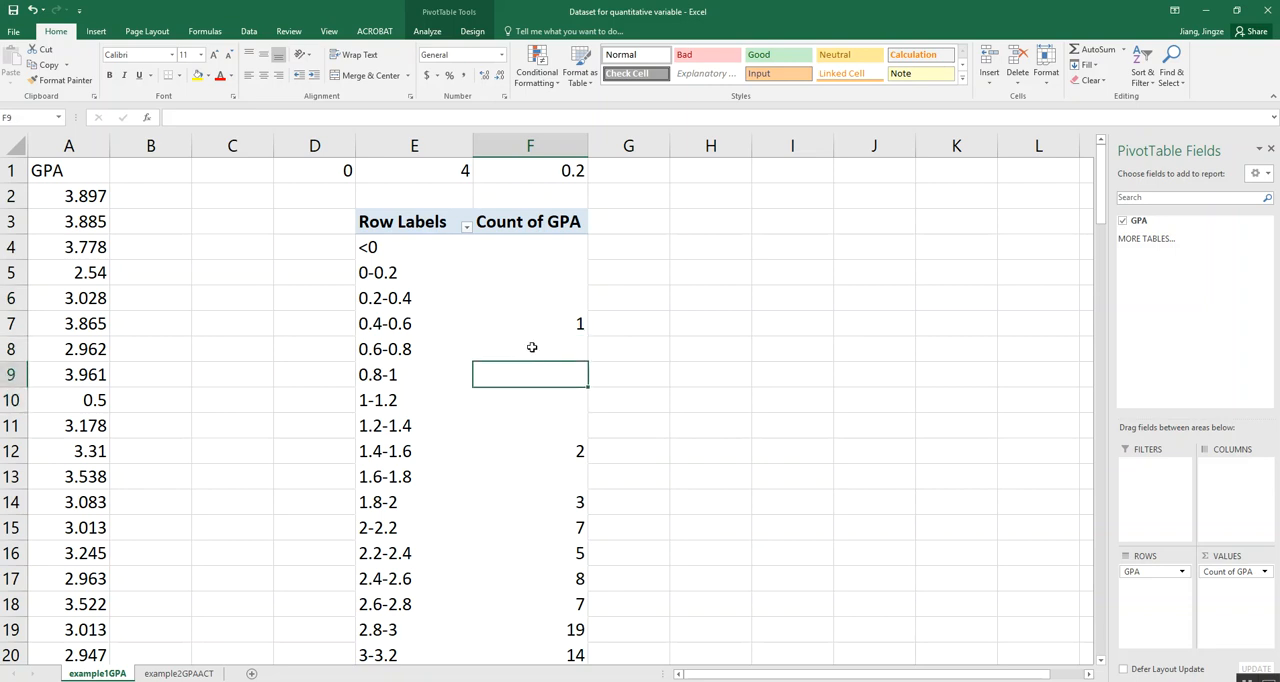
- Set the PivotTable options to show 0 for empty cells and check the counts down the table
right_click(533, 350)
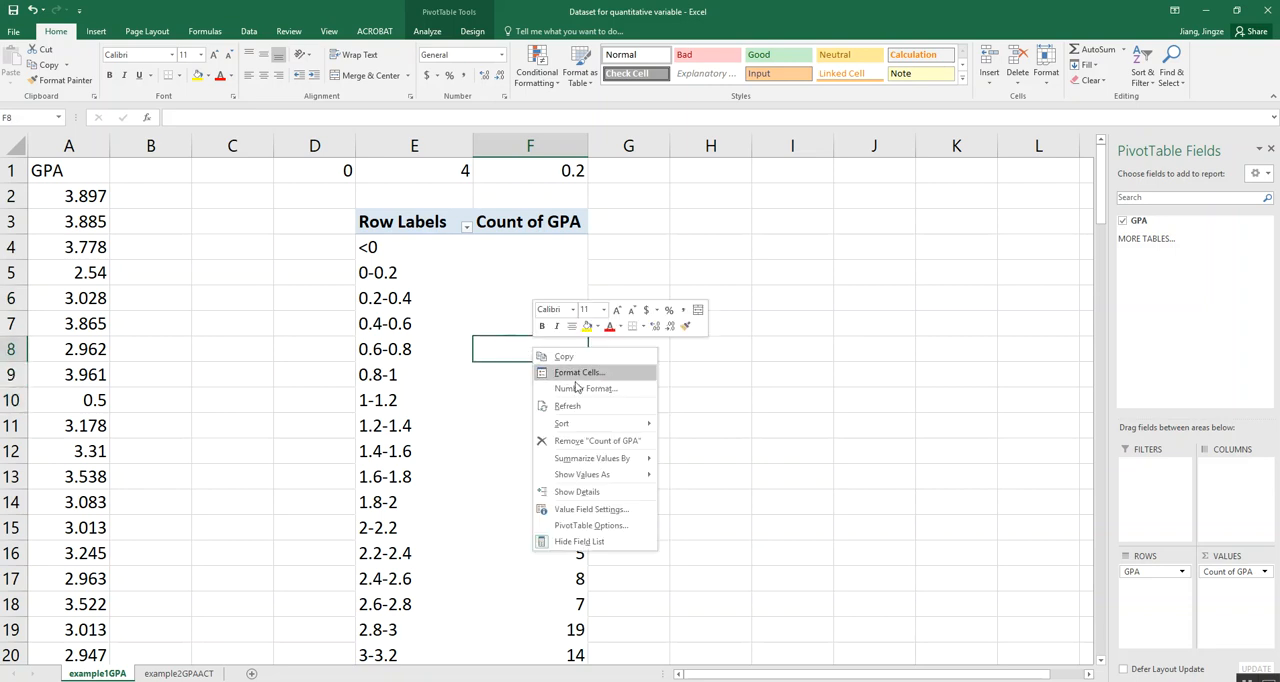
mouse_move(617, 427)
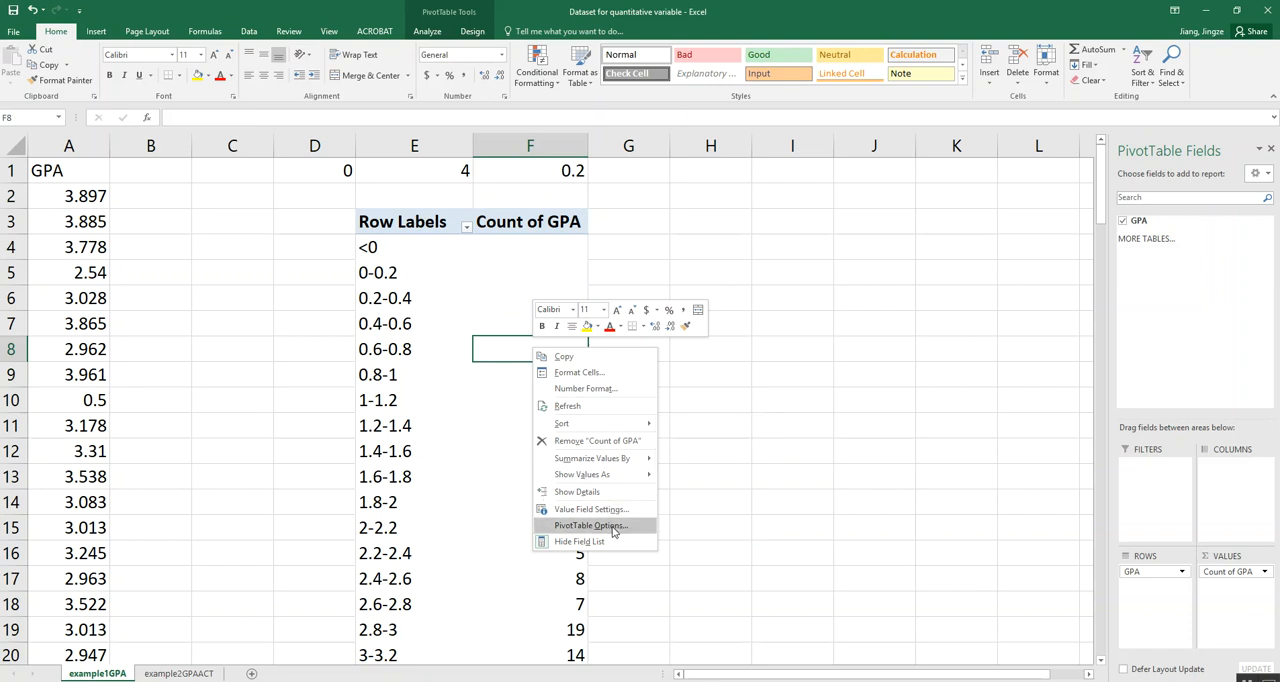
click(614, 527)
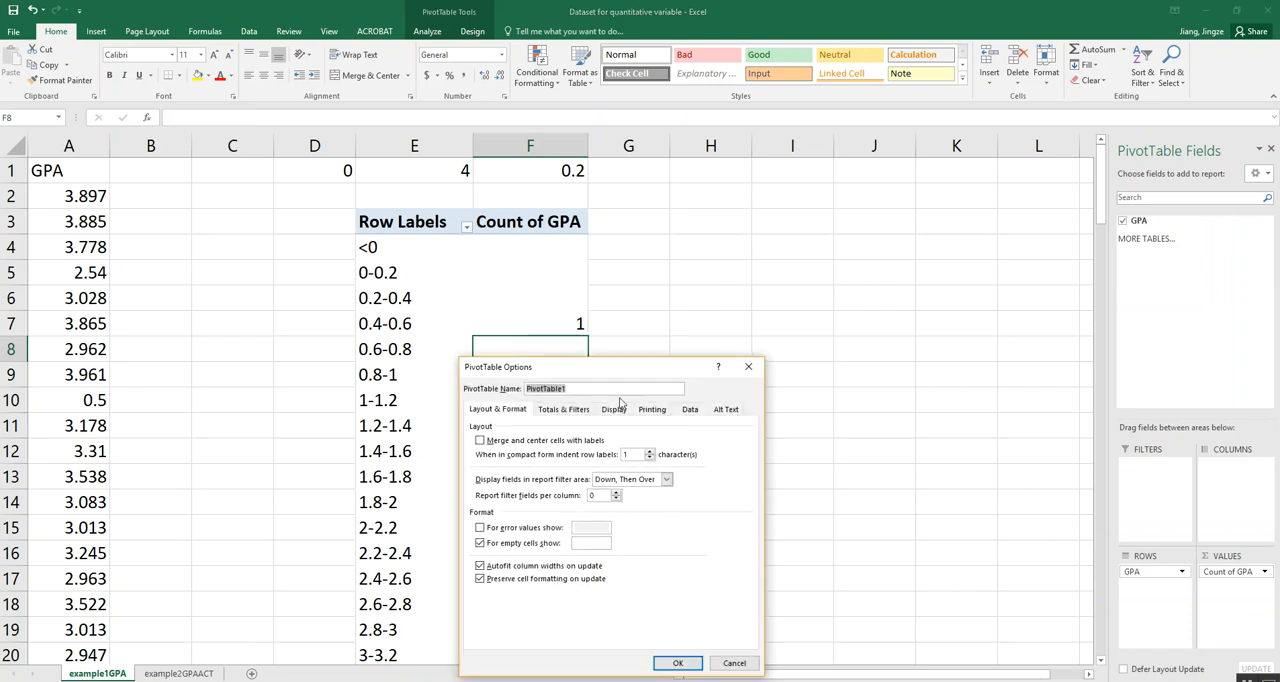
drag(625, 372, 588, 192)
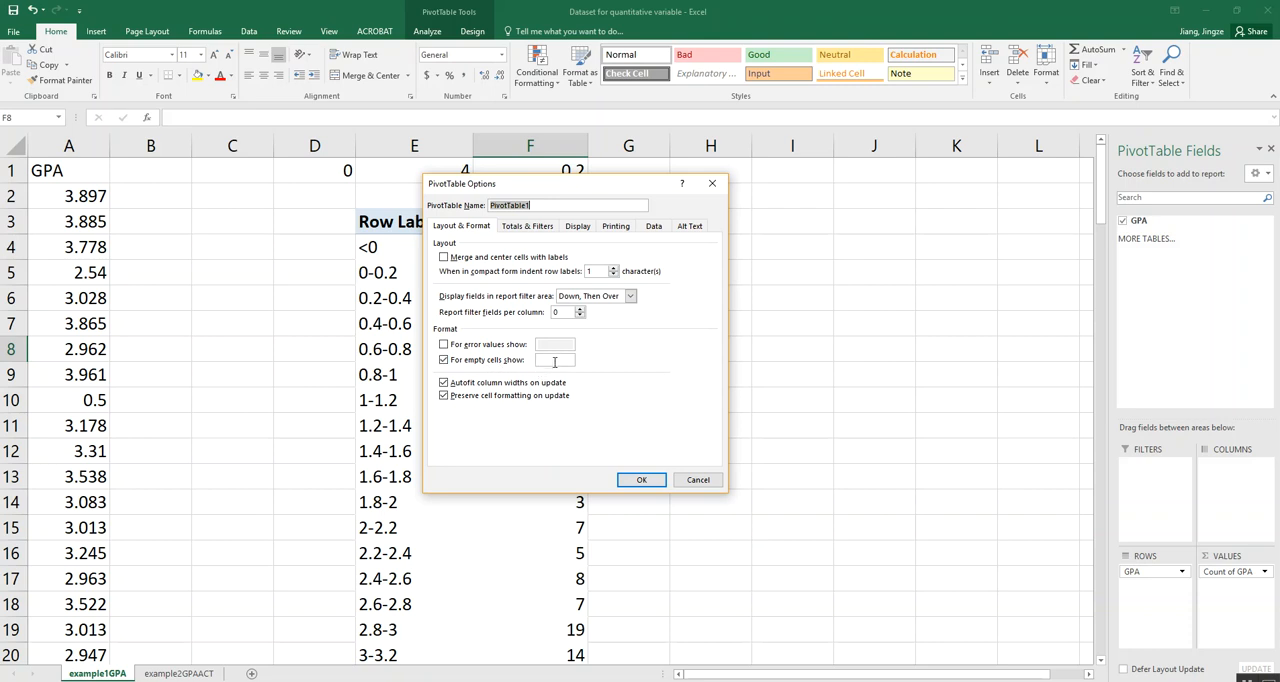
click(555, 361)
click(641, 480)
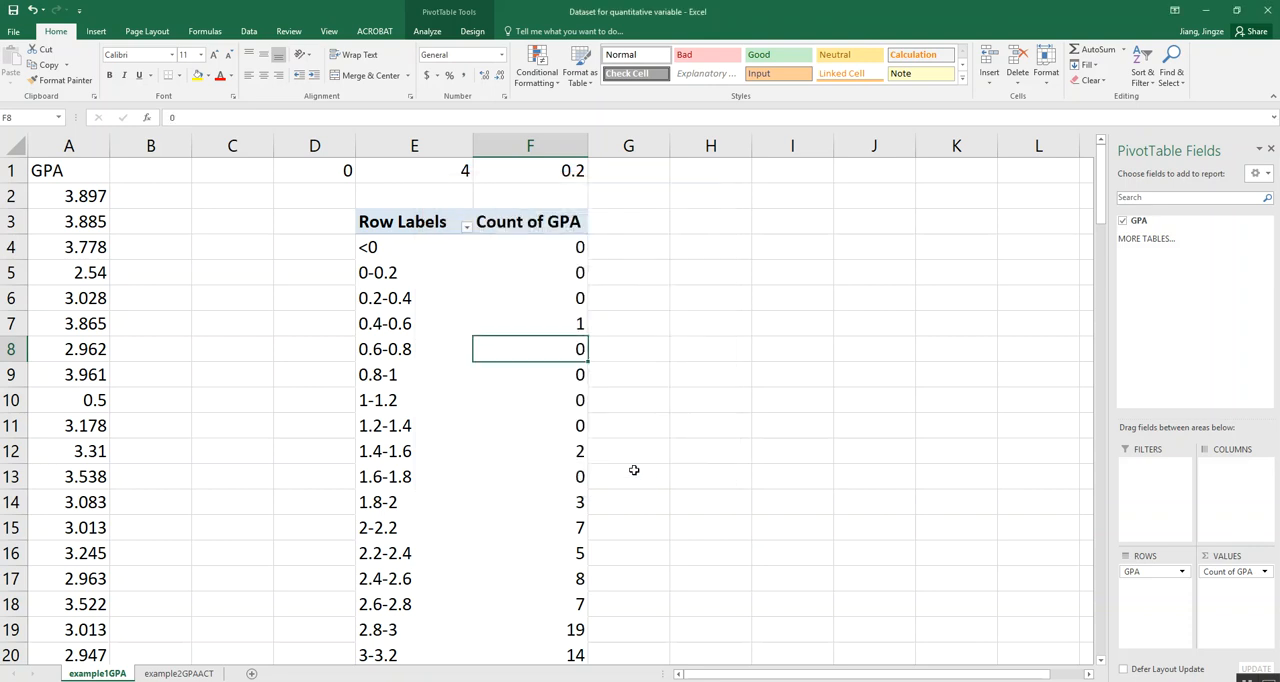
scroll(569, 278, down, 2)
scroll(488, 226, down, 4)
scroll(611, 303, up, 5)
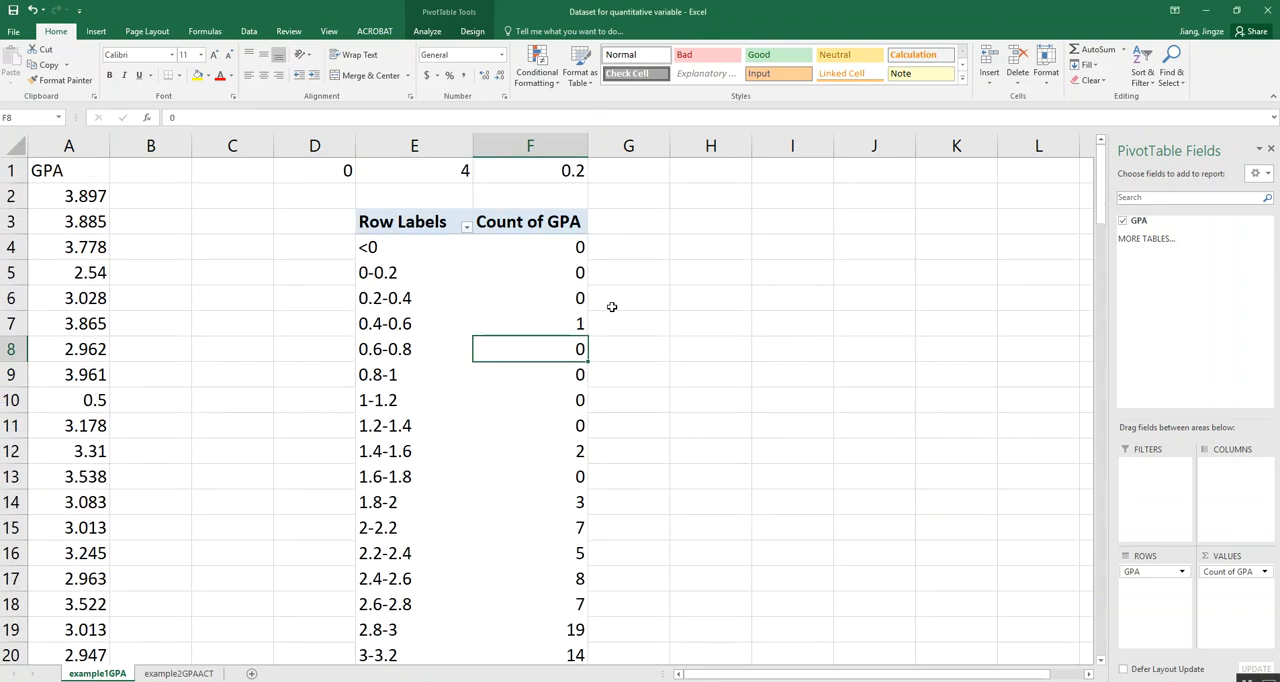